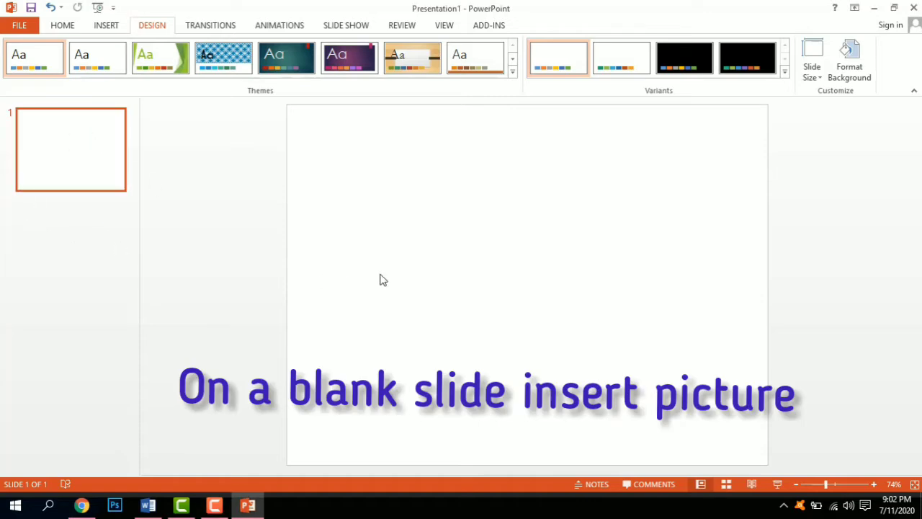
Step: Insert the cow photo from New folder (3) onto the blank slide
left_click(106, 25)
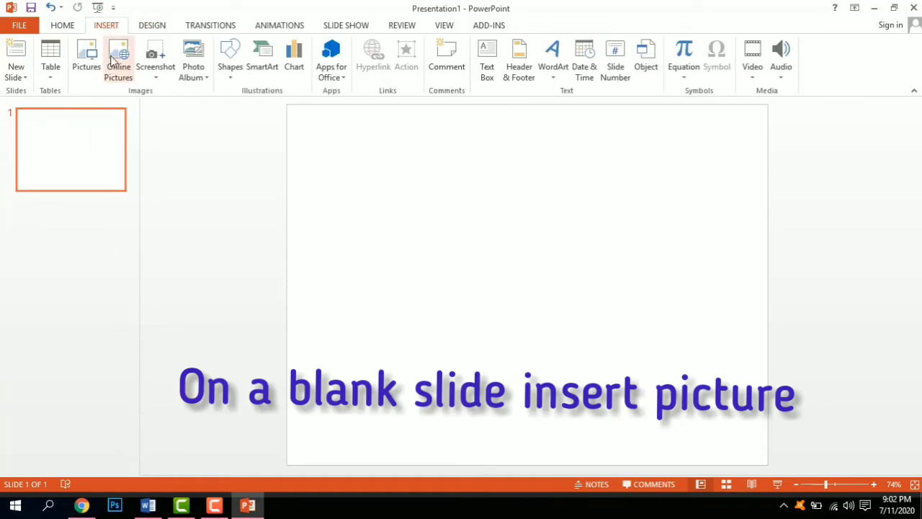
left_click(87, 57)
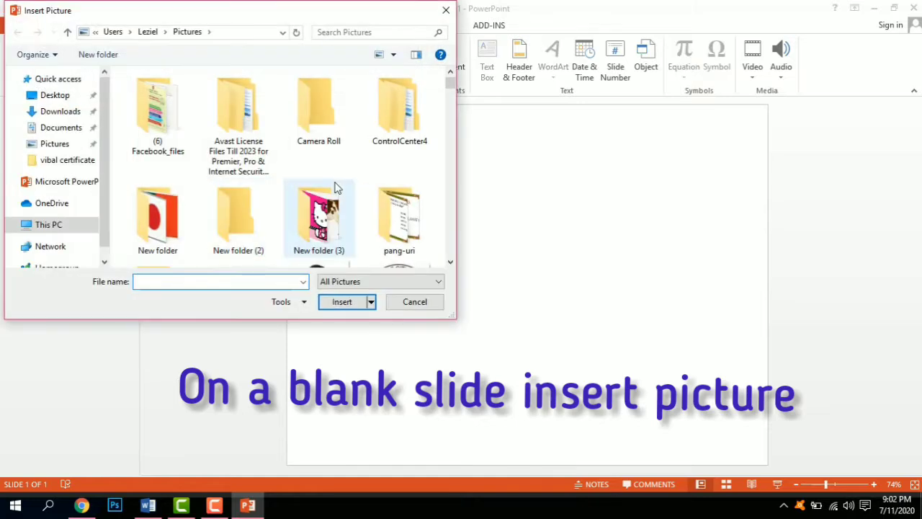
double_click(311, 213)
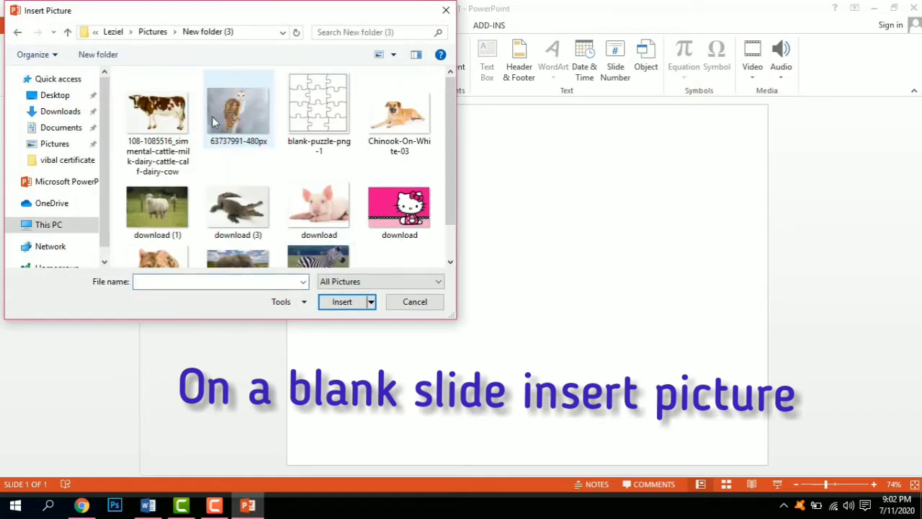
left_click(158, 115)
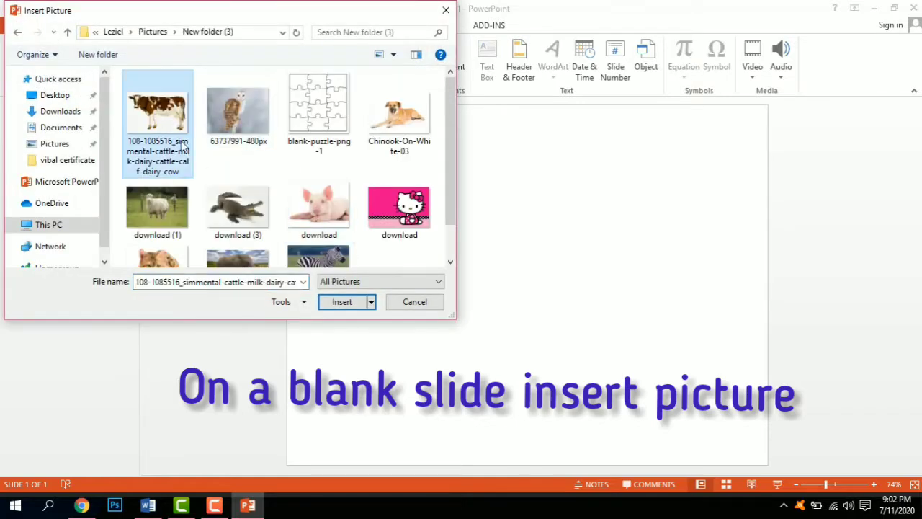
left_click(341, 301)
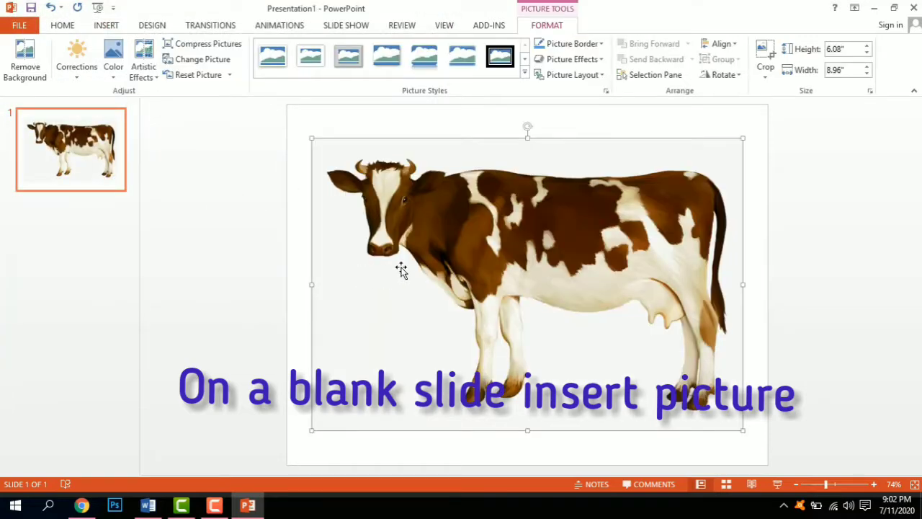
Step: Duplicate the cow slide twice, giving slides 2 and 3 as copies
left_click(55, 144)
right_click(55, 143)
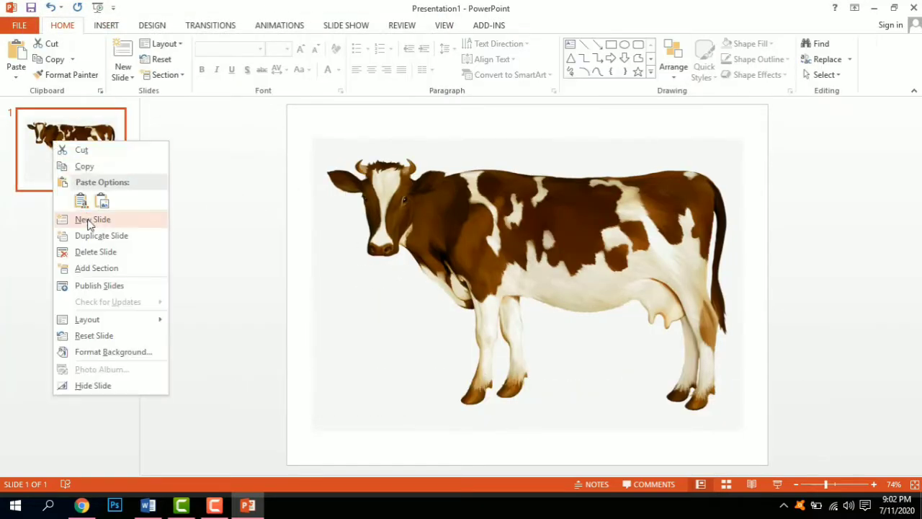
left_click(92, 241)
right_click(73, 238)
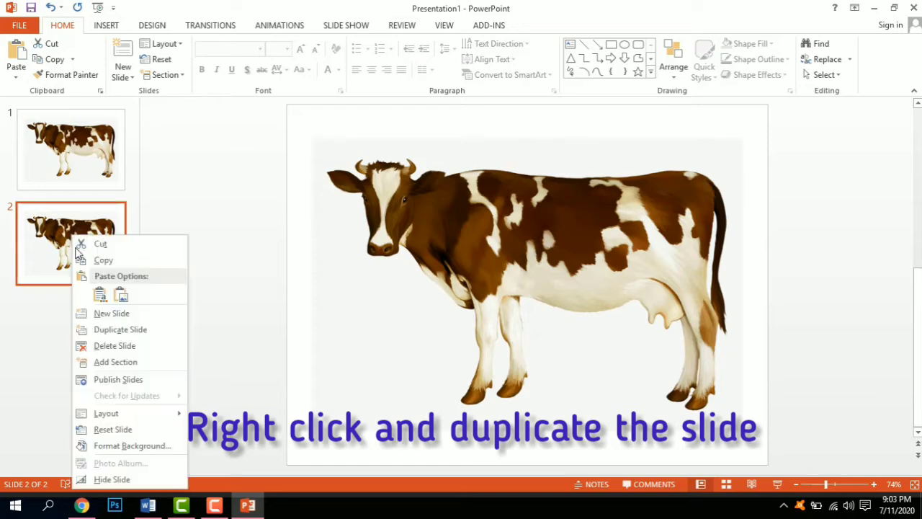
left_click(115, 329)
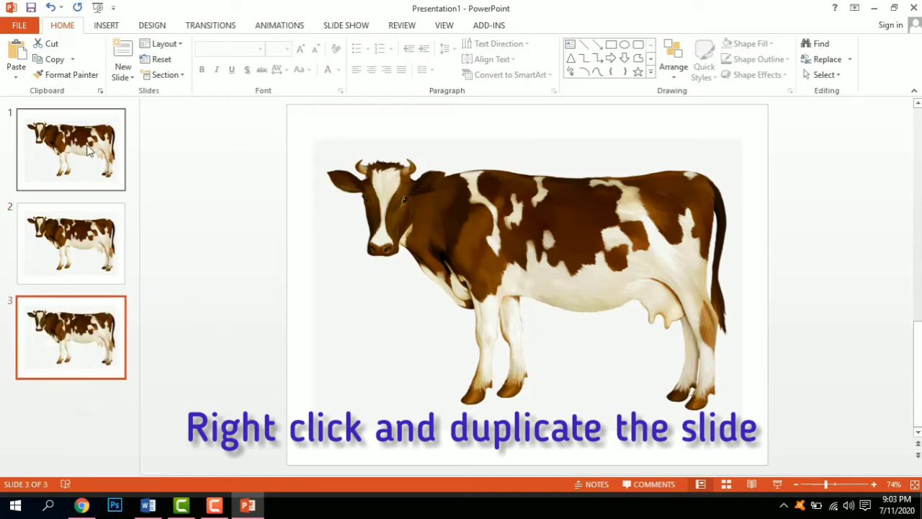
key("Home")
left_click(101, 278)
Step: Change slide 2's cow picture to the elephant photo from a file
left_click(336, 262)
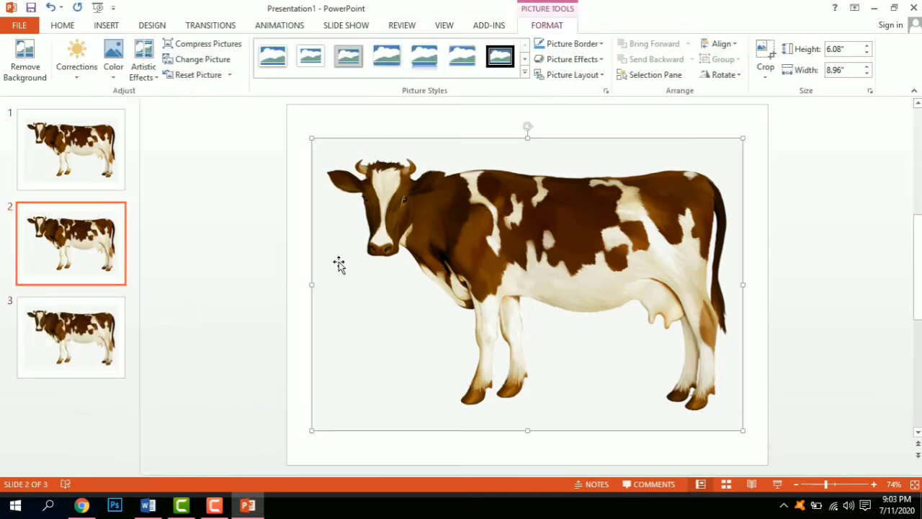
left_click(187, 59)
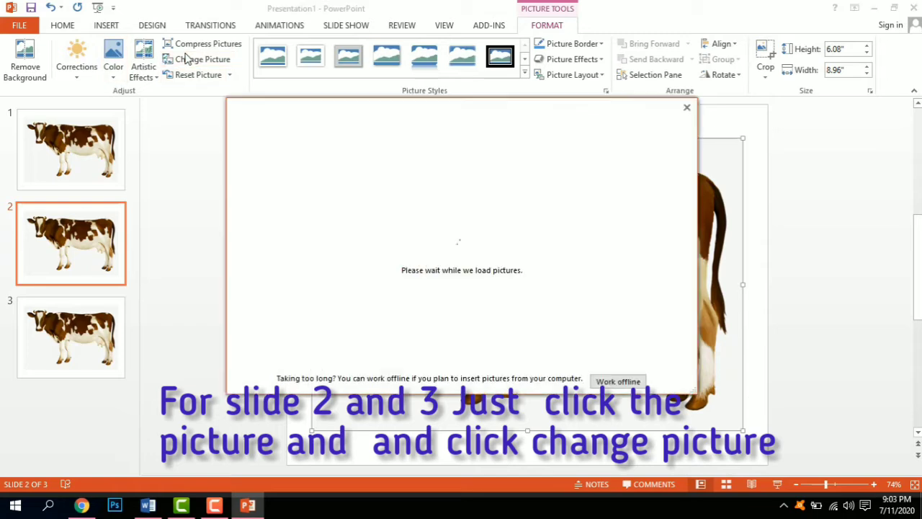
left_click(496, 175)
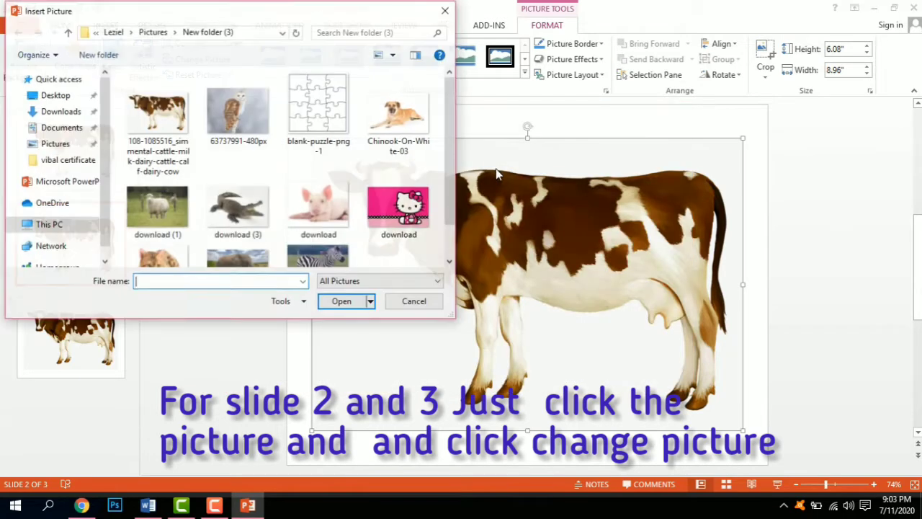
scroll(317, 183, "down", 1)
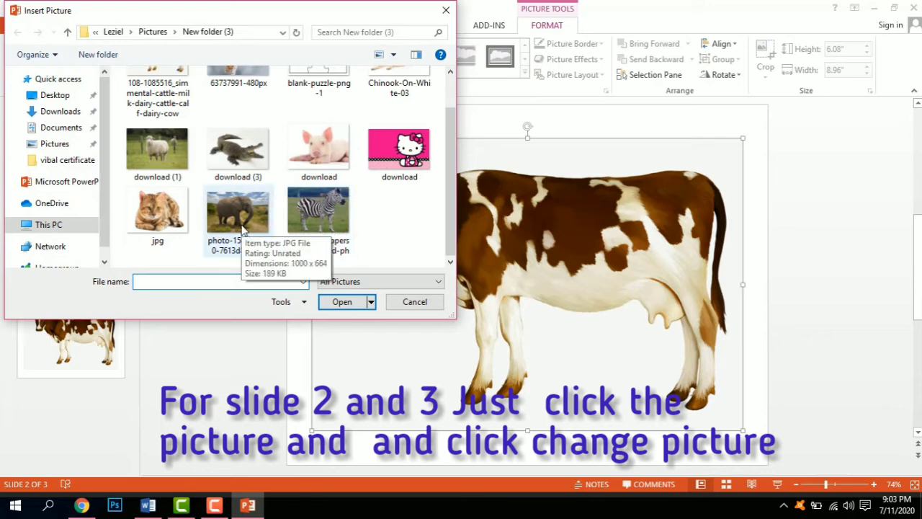
mouse_move(238, 212)
left_click(243, 229)
left_click(328, 301)
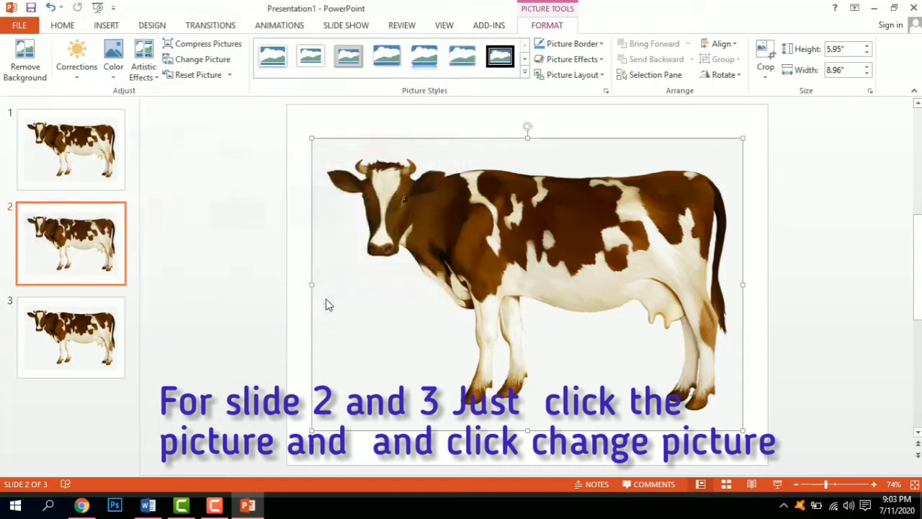
Step: Change slide 3's cow picture to the zebra photo from a file
left_click(78, 353)
left_click(407, 295)
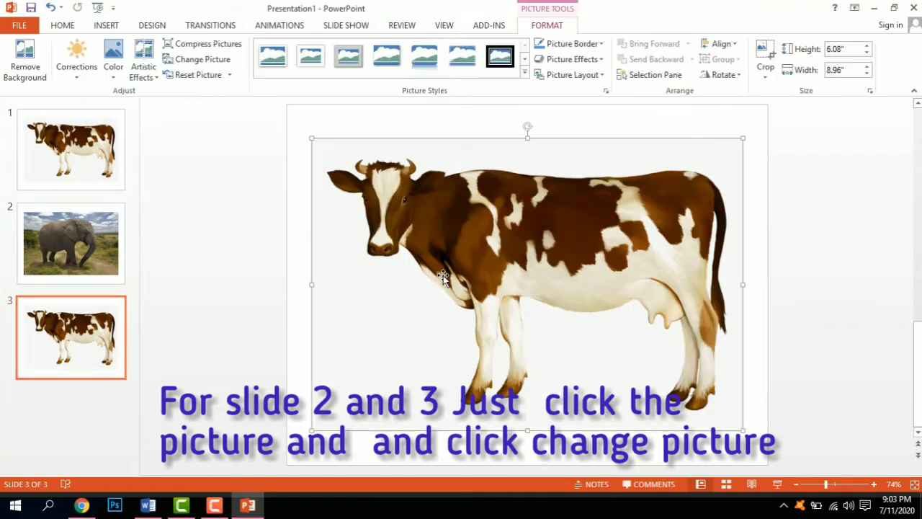
left_click(188, 59)
left_click(329, 196)
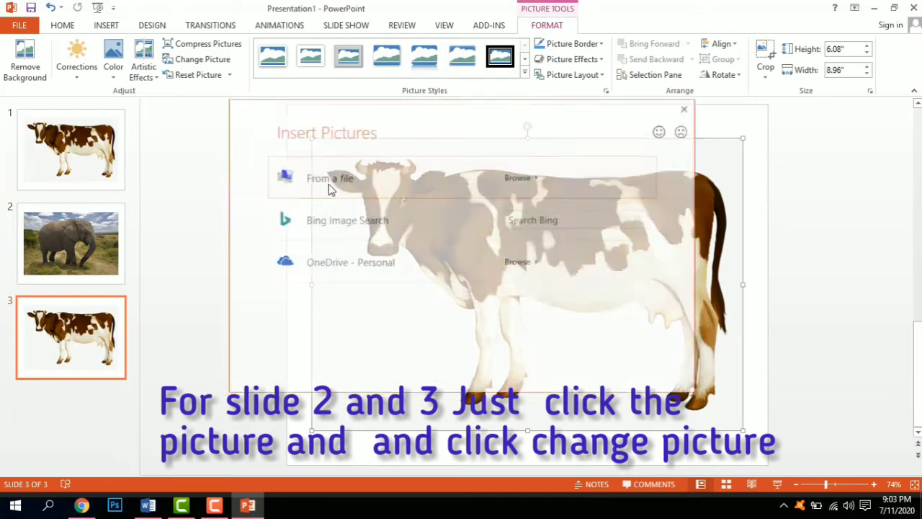
left_click(344, 228)
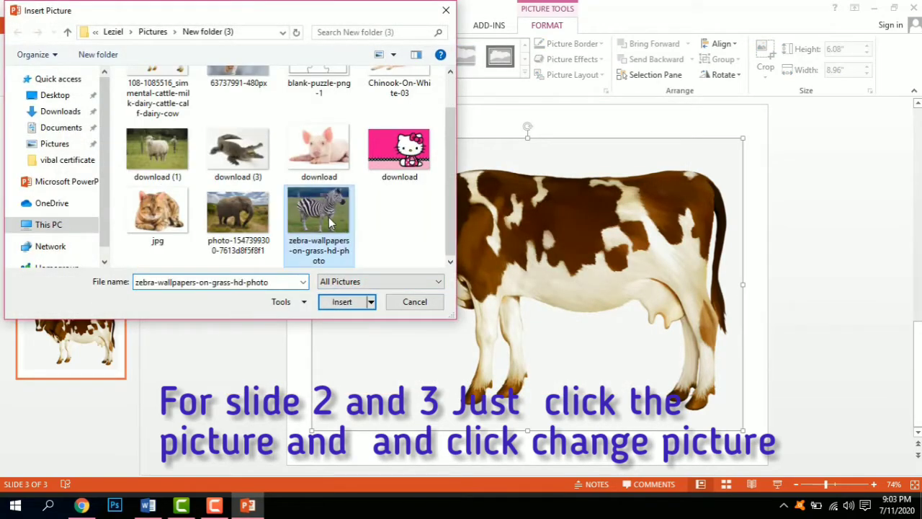
left_click(347, 302)
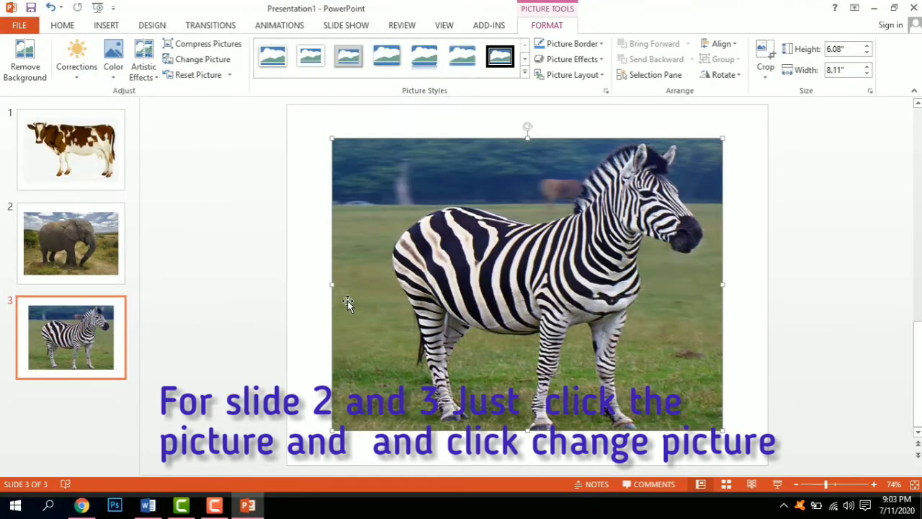
left_click(82, 166)
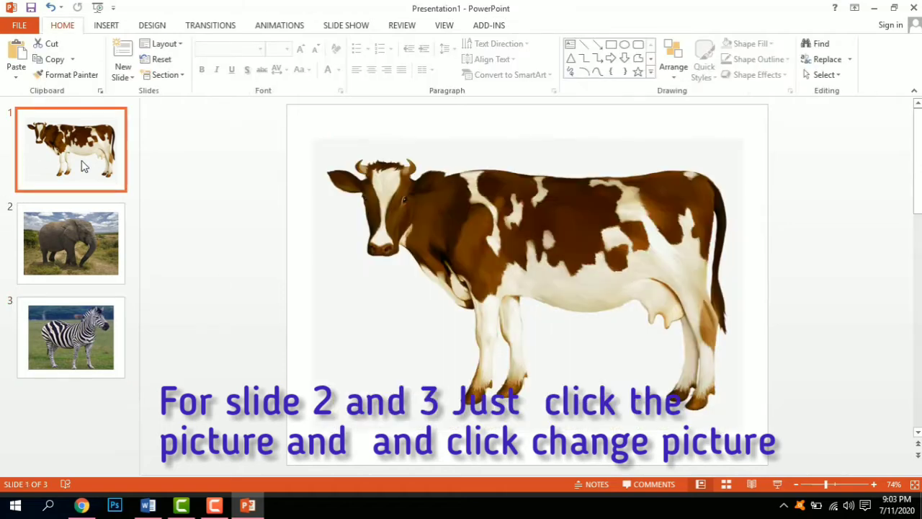
Step: Insert the blank-puzzle-png-1 outline image over the cow photo on slide 1
left_click(108, 26)
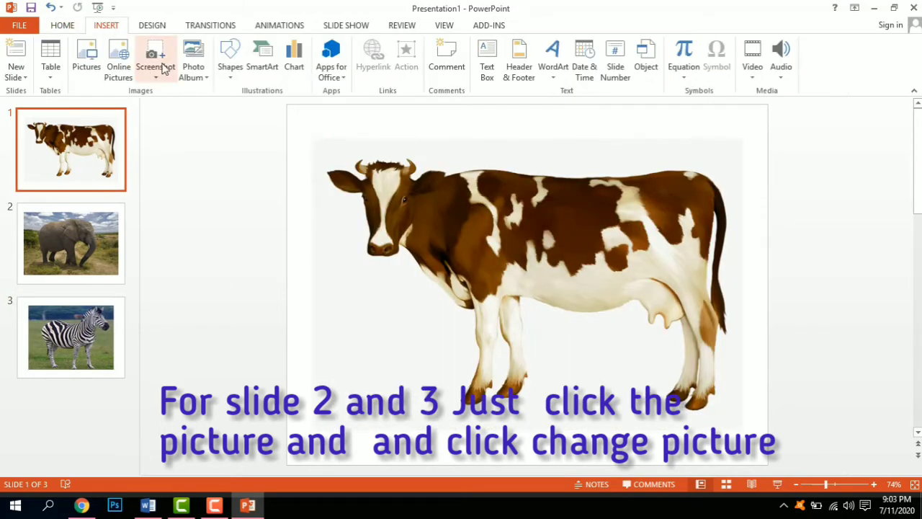
left_click(83, 69)
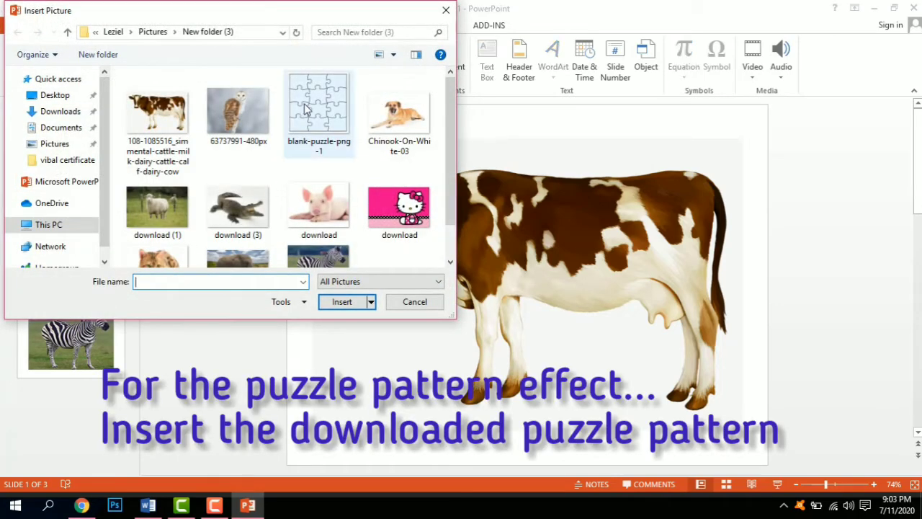
left_click(304, 108)
left_click(341, 301)
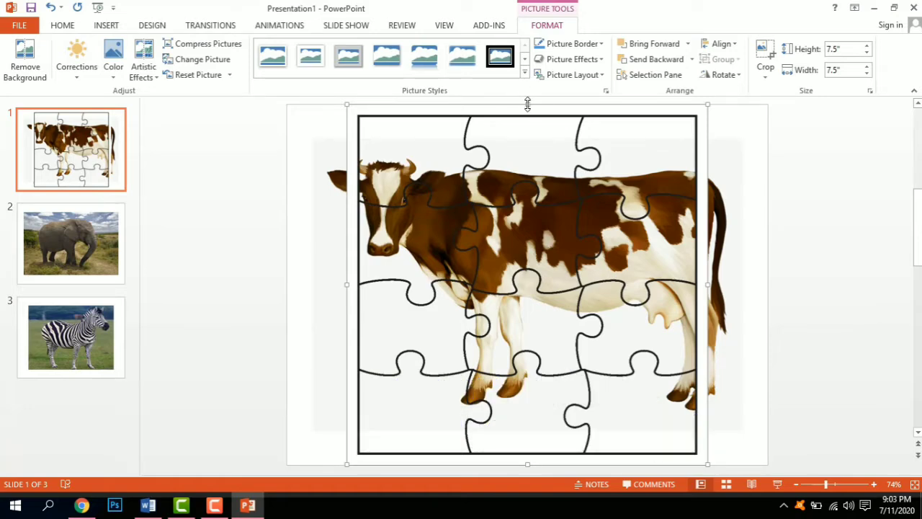
Step: Resize the puzzle outline to 6.58" by 9.58" so it covers the whole cow picture
left_click_drag(527, 103, 527, 127)
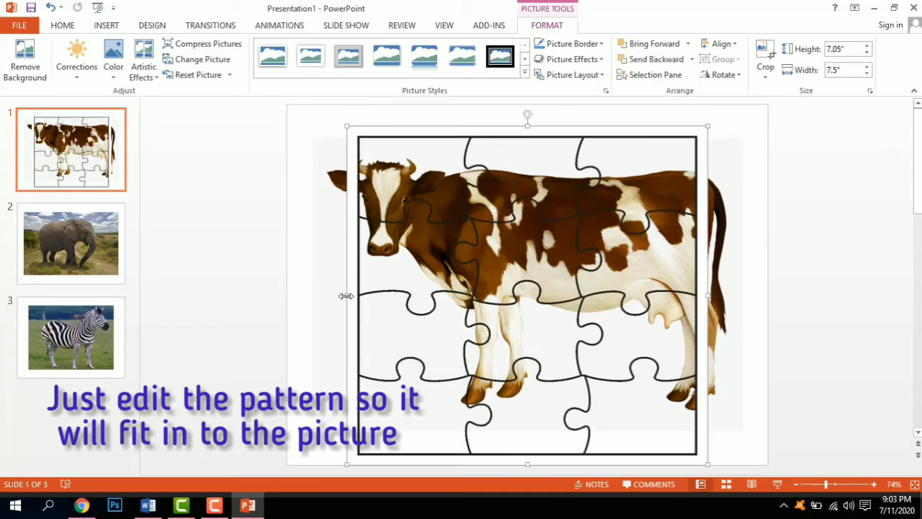
left_click_drag(346, 295, 296, 288)
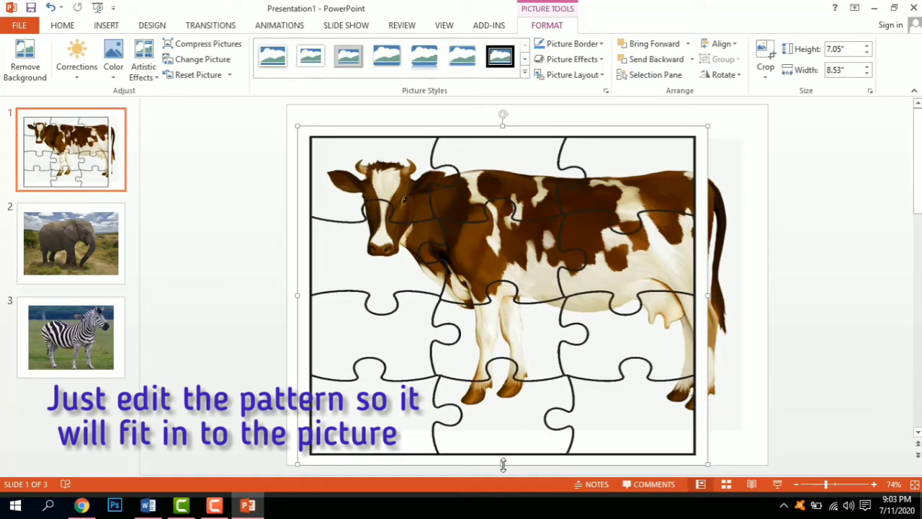
left_click_drag(502, 465, 501, 441)
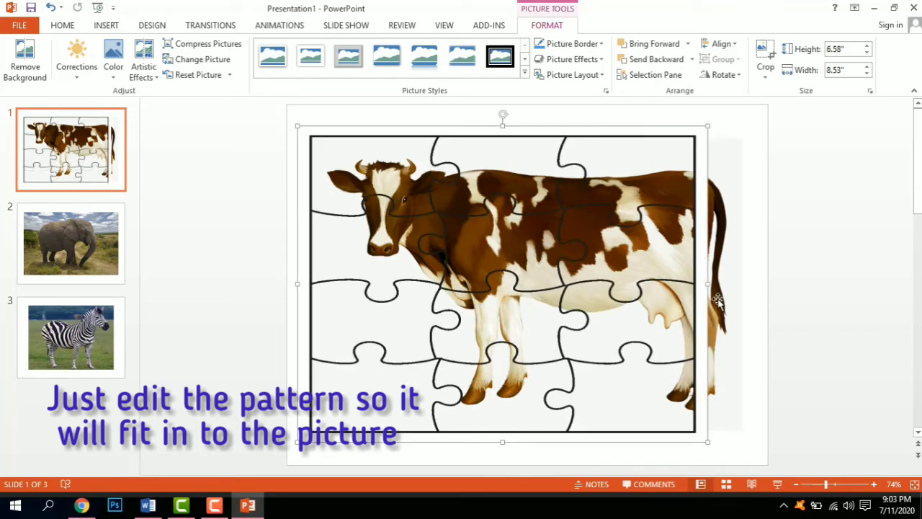
left_click_drag(707, 283, 756, 296)
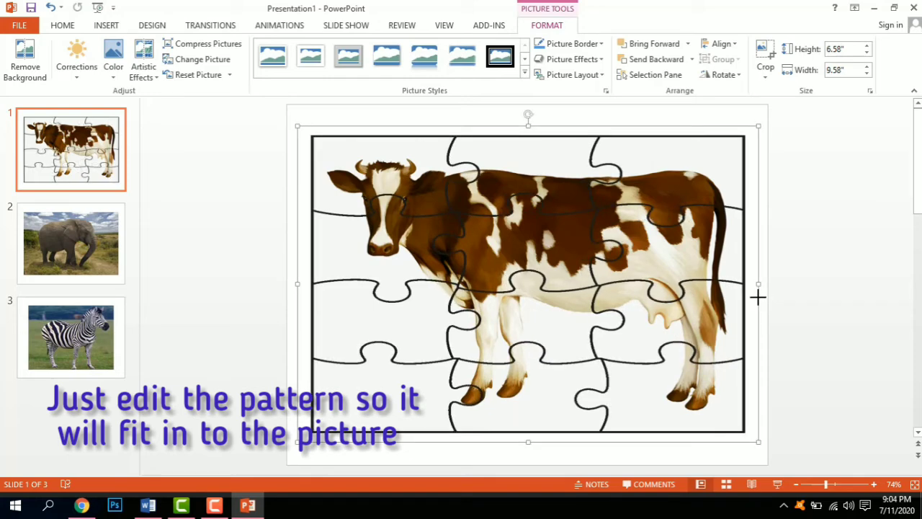
Step: Copy the fitted puzzle outline from slide 1
left_click(818, 287)
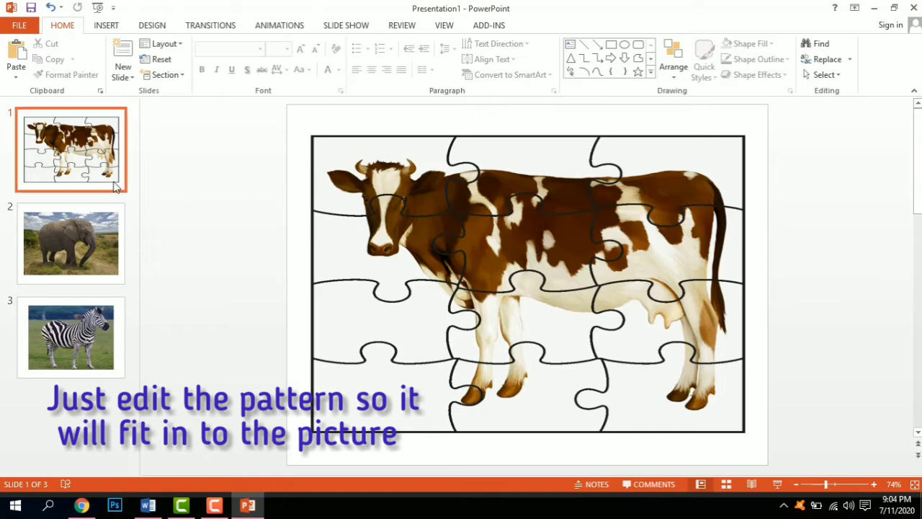
right_click(410, 236)
left_click(440, 262)
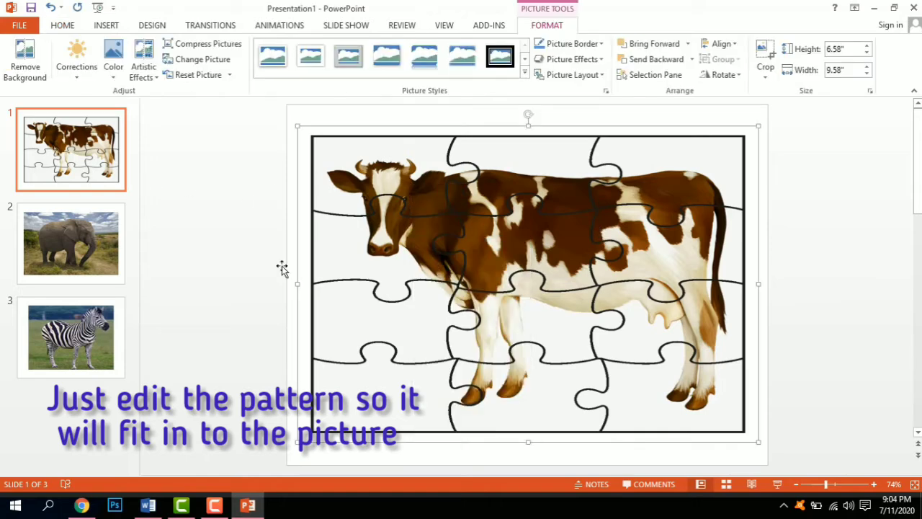
Step: Paste the puzzle outline onto slide 2 and align its top and bottom edges with the elephant photo
left_click(110, 250)
left_click(294, 233)
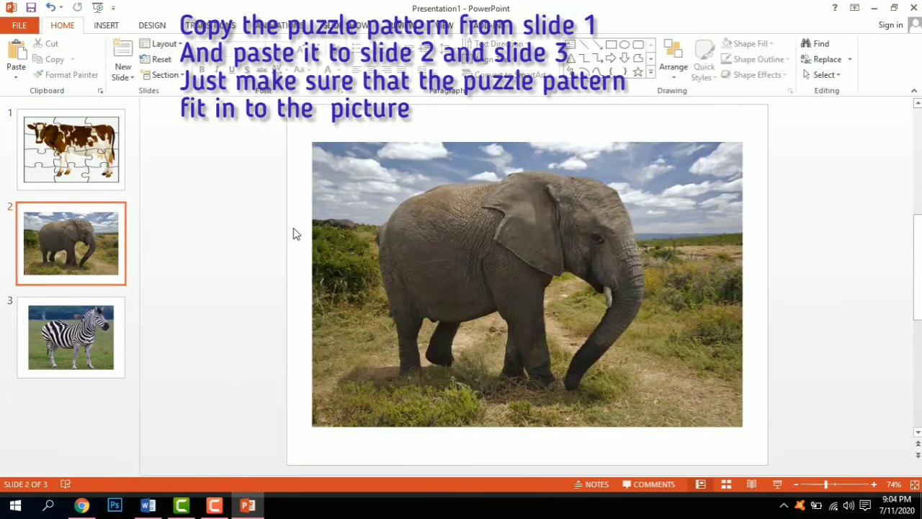
key("ctrl+v")
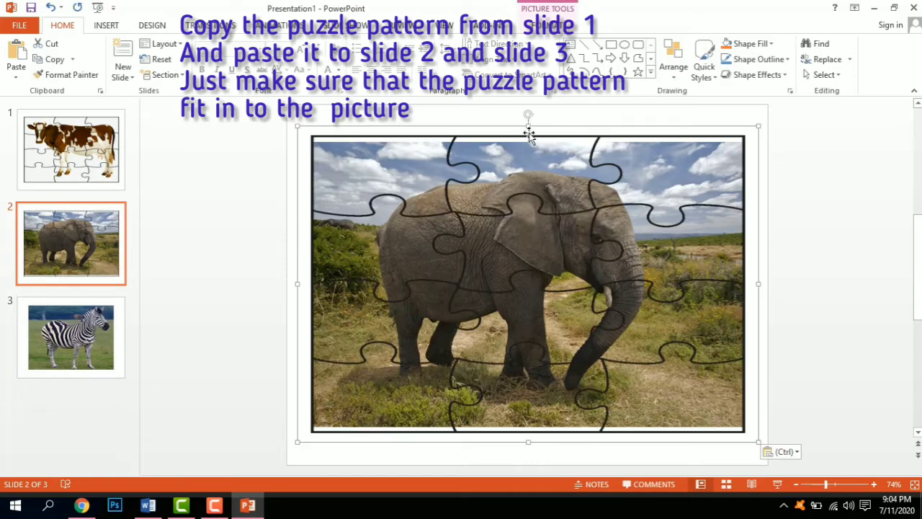
left_click_drag(528, 126, 528, 129)
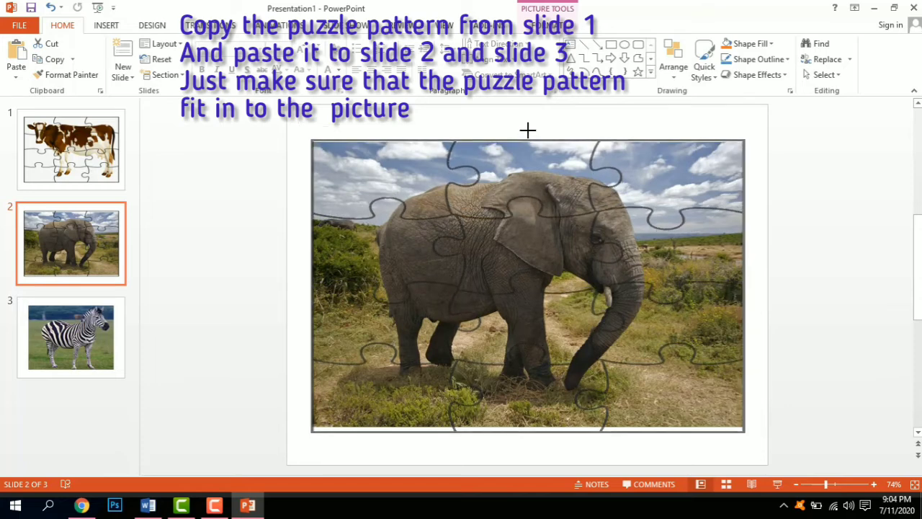
left_click_drag(528, 129, 528, 131)
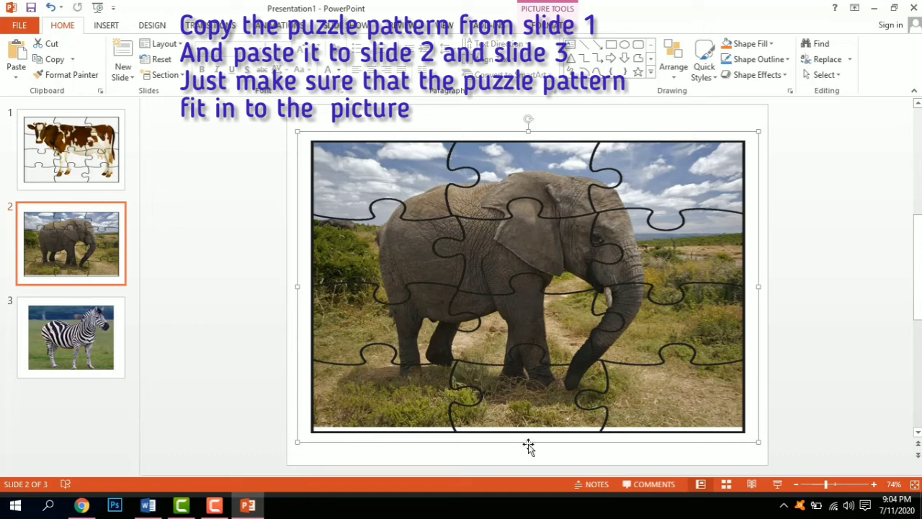
left_click_drag(528, 444, 524, 436)
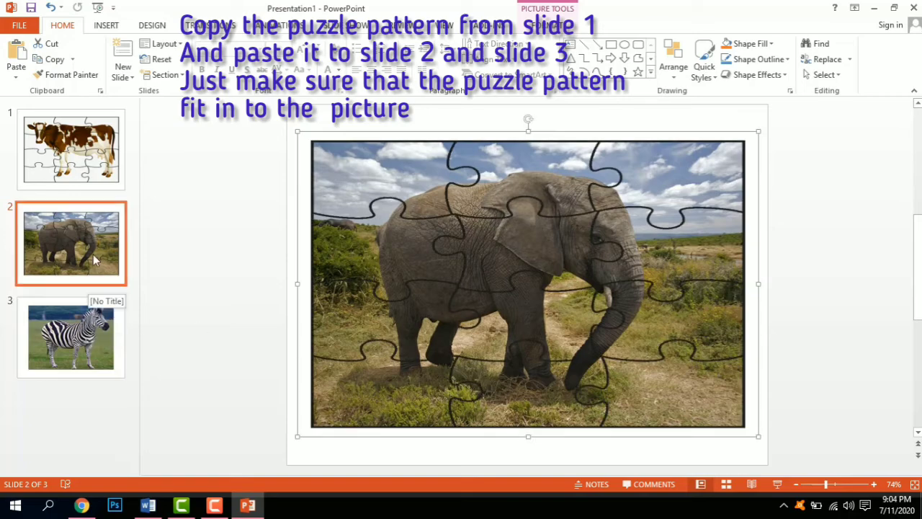
Step: Paste the puzzle outline onto the zebra slide 3
left_click(96, 329)
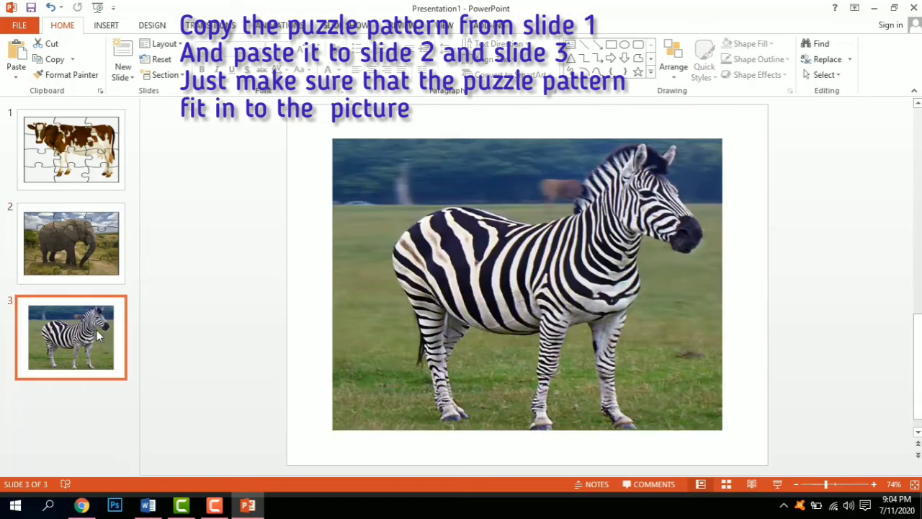
left_click(95, 240)
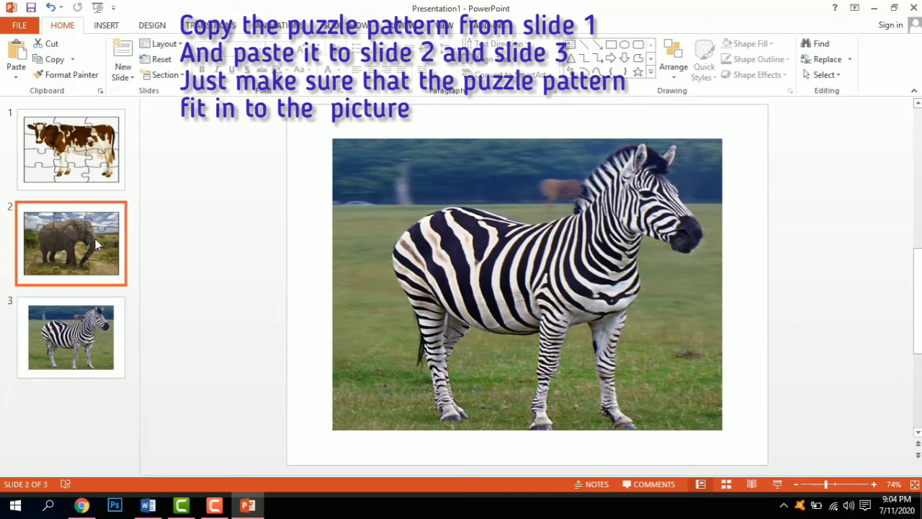
left_click(87, 329)
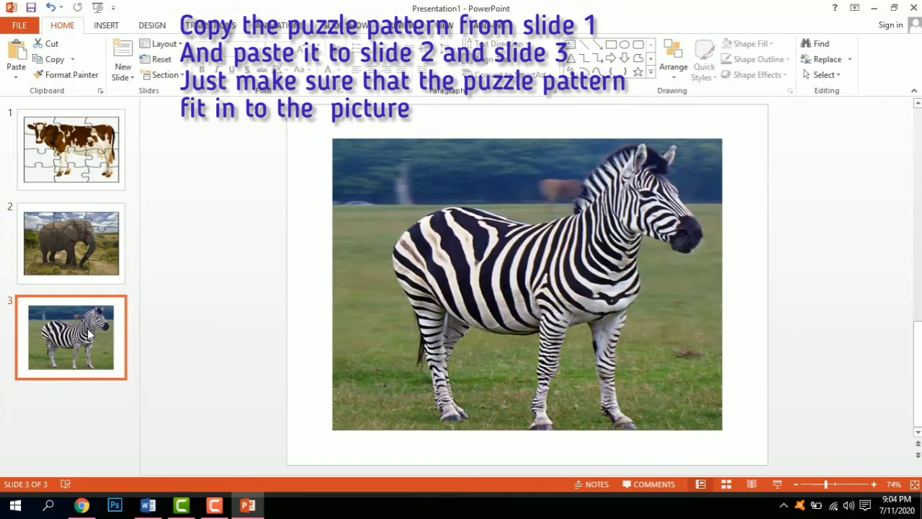
key("ctrl+v")
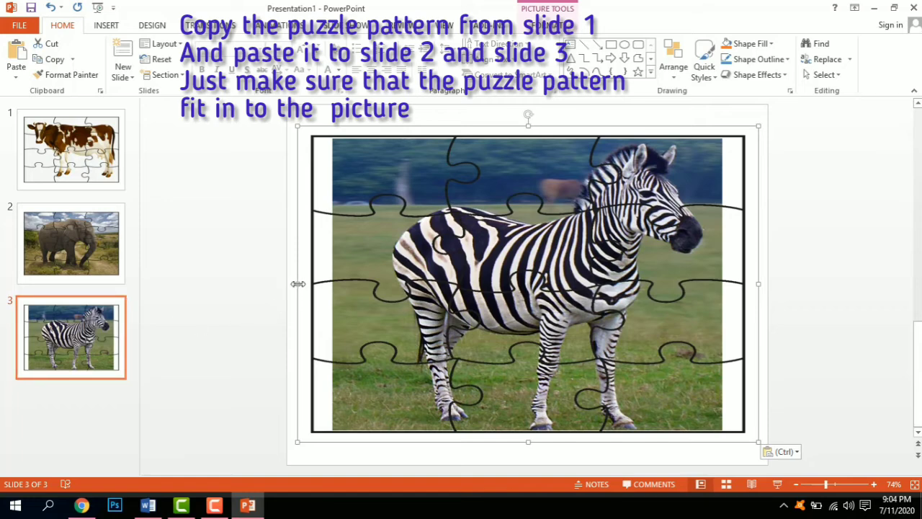
Step: Fit the outline's left, right, top and bottom edges to the zebra photo
left_click_drag(297, 284, 317, 286)
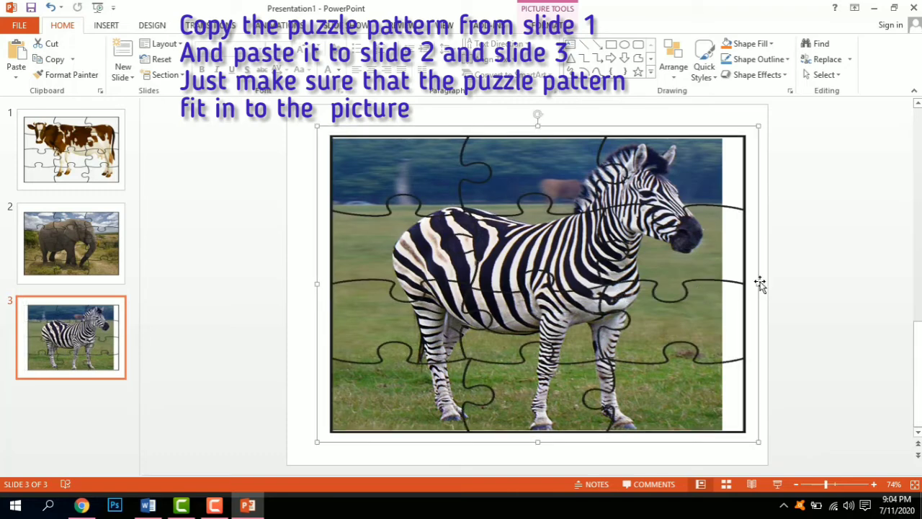
left_click_drag(757, 285, 736, 290)
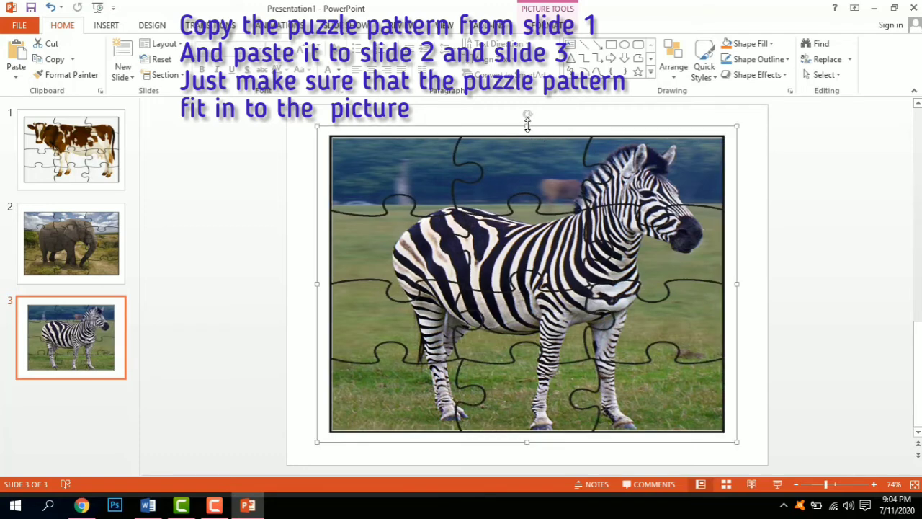
left_click_drag(527, 125, 526, 128)
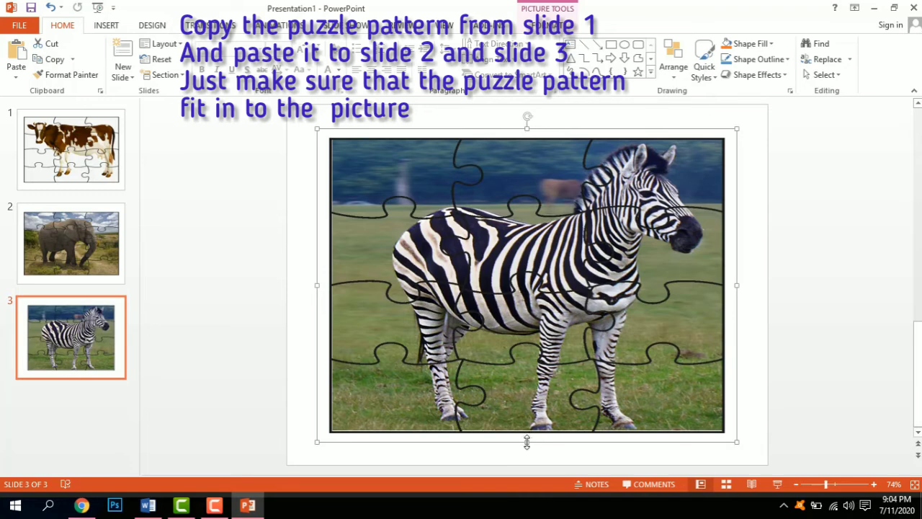
left_click_drag(526, 441, 523, 438)
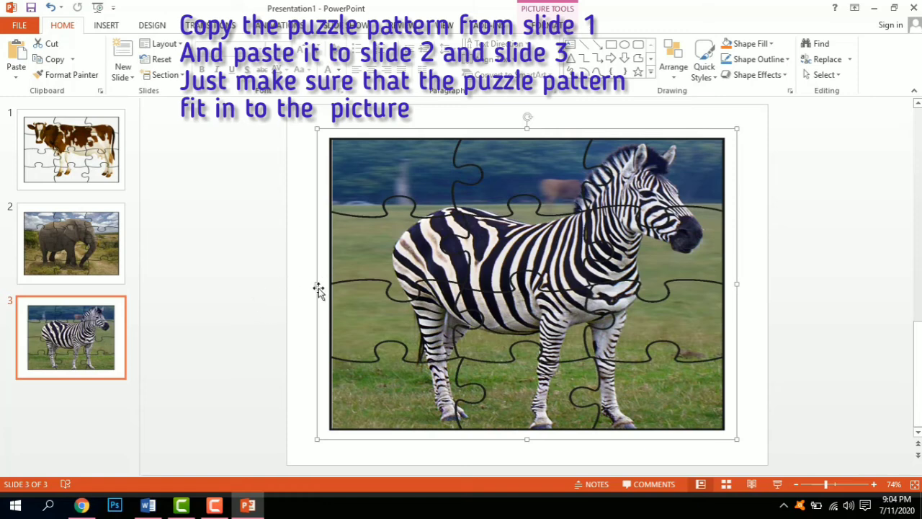
left_click_drag(317, 285, 317, 285)
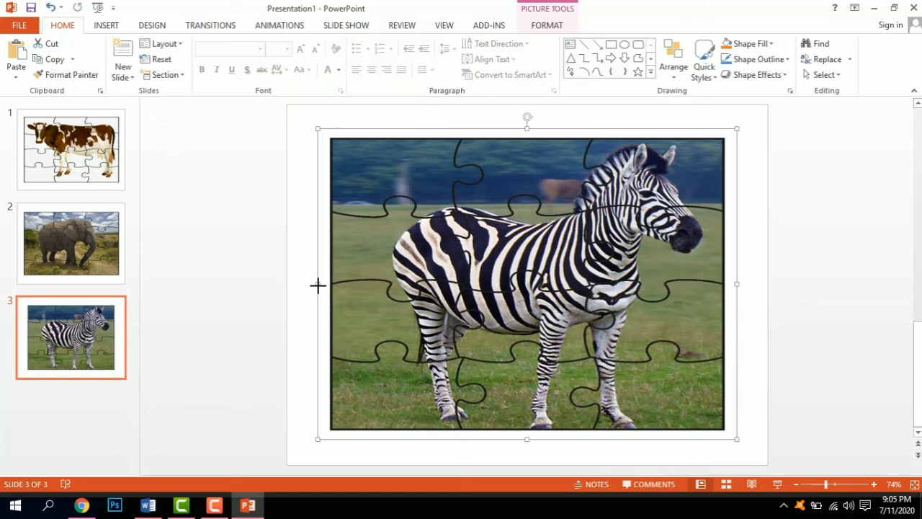
left_click(260, 299)
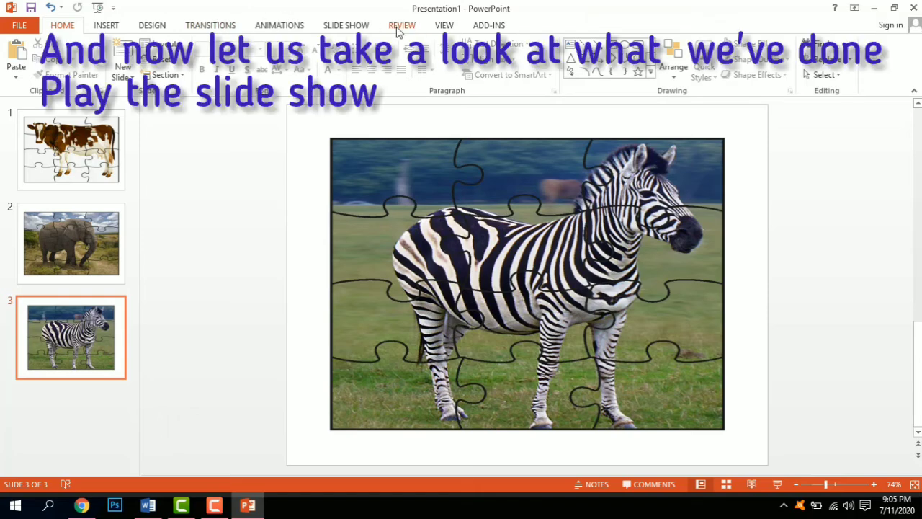
left_click(345, 25)
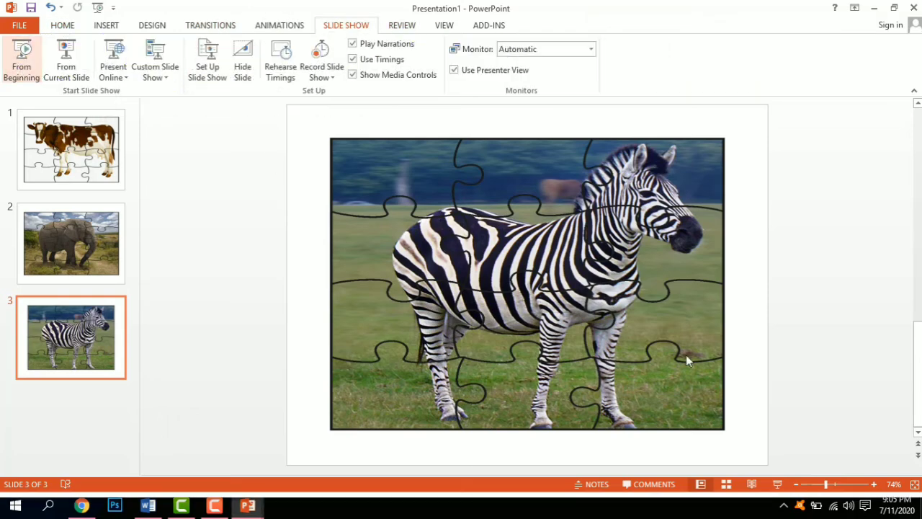
Step: Run the slide show from the beginning through the cow, elephant and zebra puzzles, then exit
key("F5")
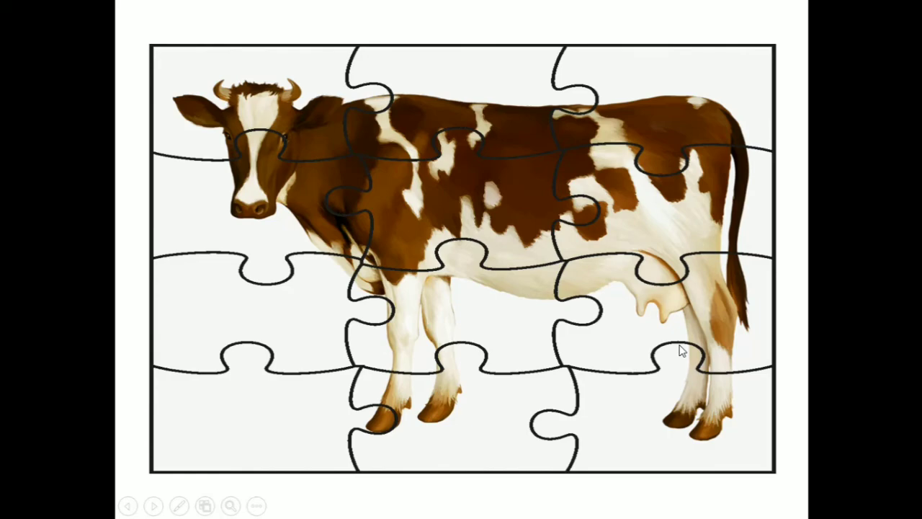
left_click(680, 351)
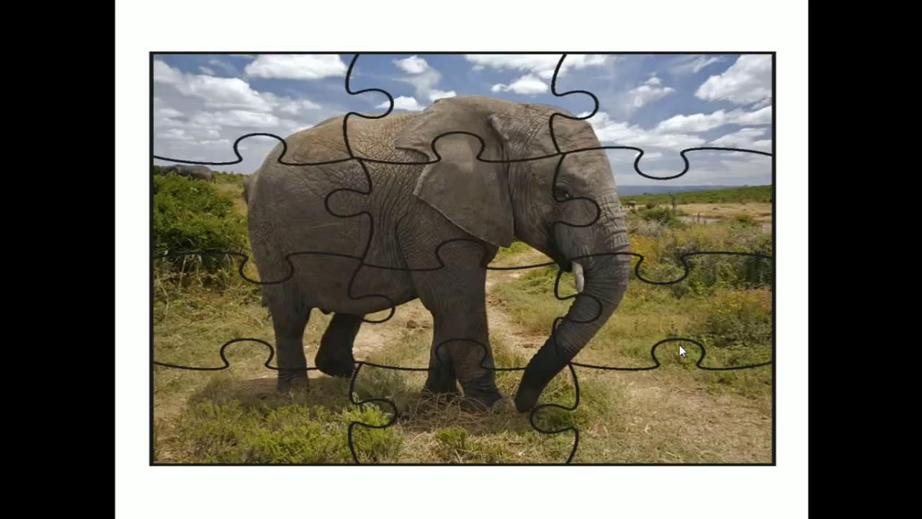
left_click(679, 346)
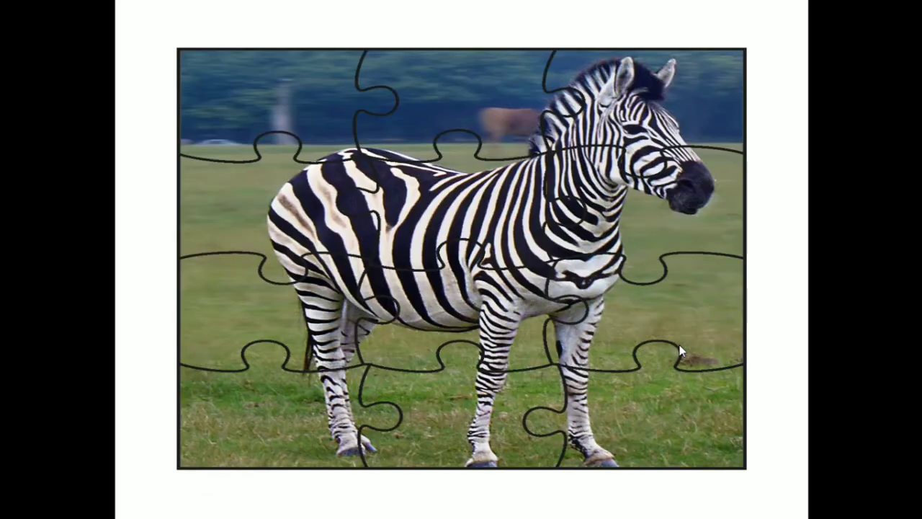
left_click(679, 350)
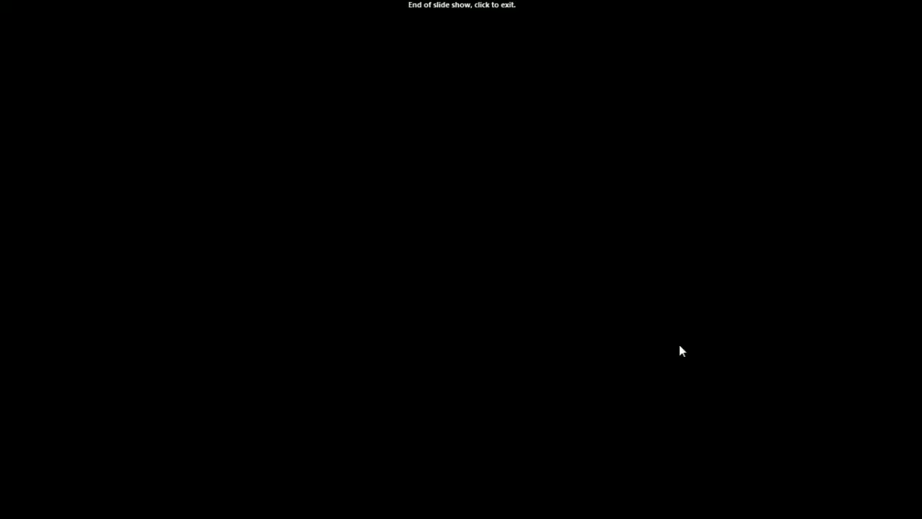
left_click(681, 350)
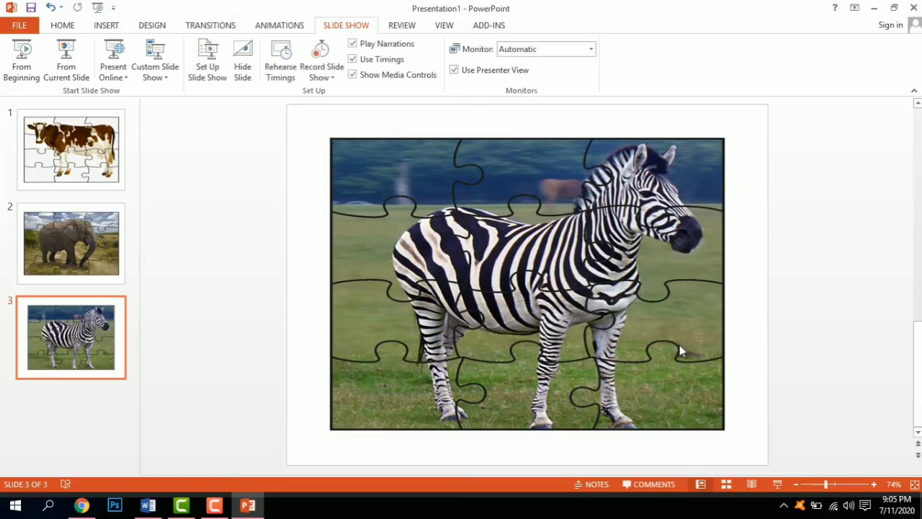